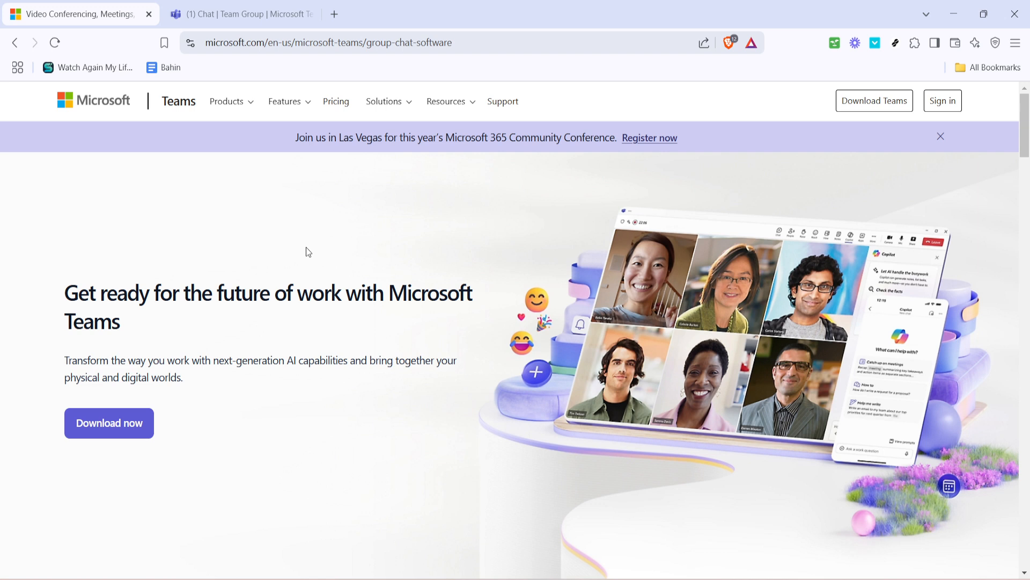
Step: Switch to the Teams chat tab and reveal the Settings and more options menu
key("ctrl+Tab")
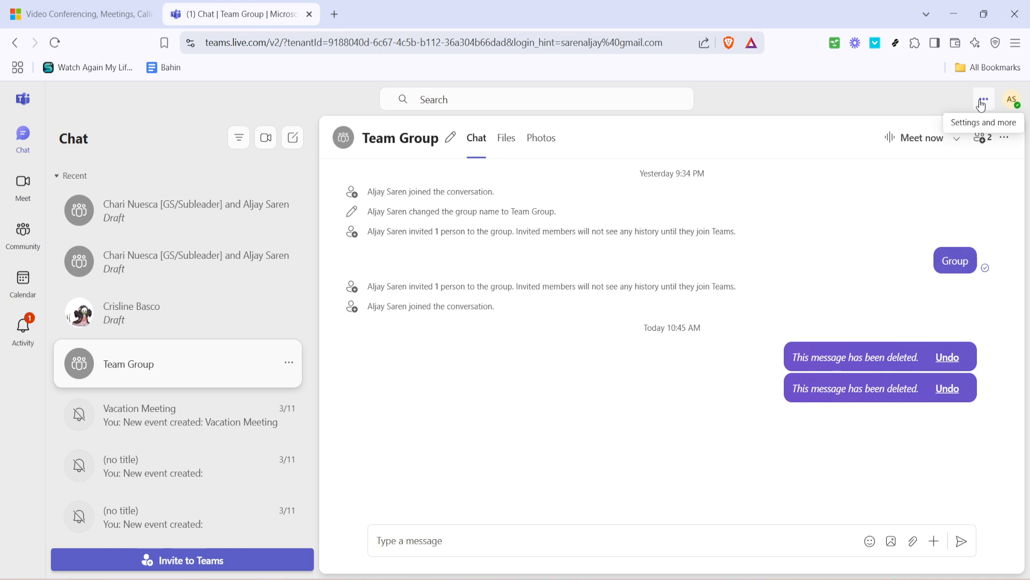
left_click(982, 100)
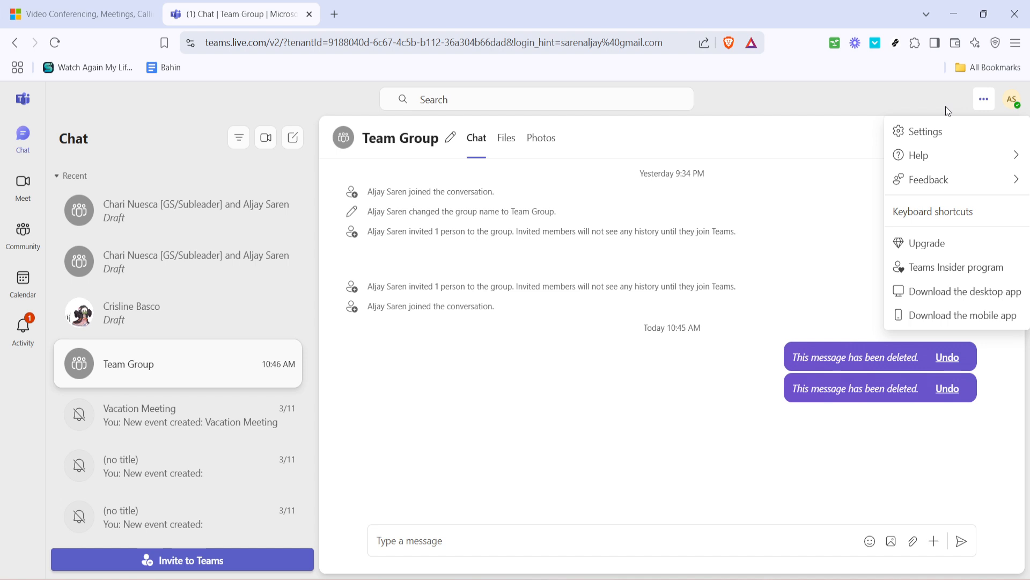
Step: Go to the Teams Settings page, landing on the General preferences section
left_click(965, 135)
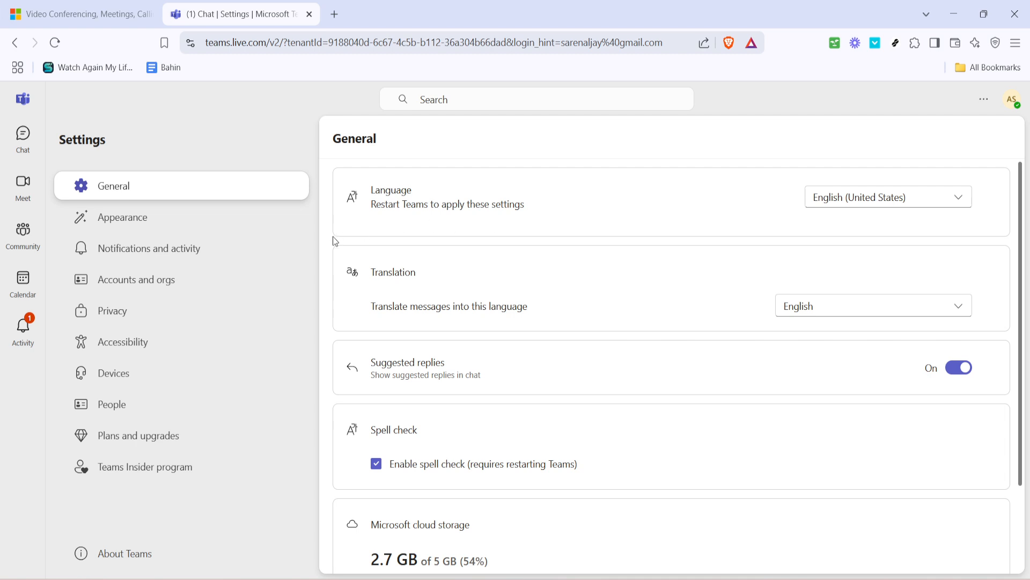
Step: Show the Notifications and activity settings and dismiss the Brave promotional popup
left_click(200, 253)
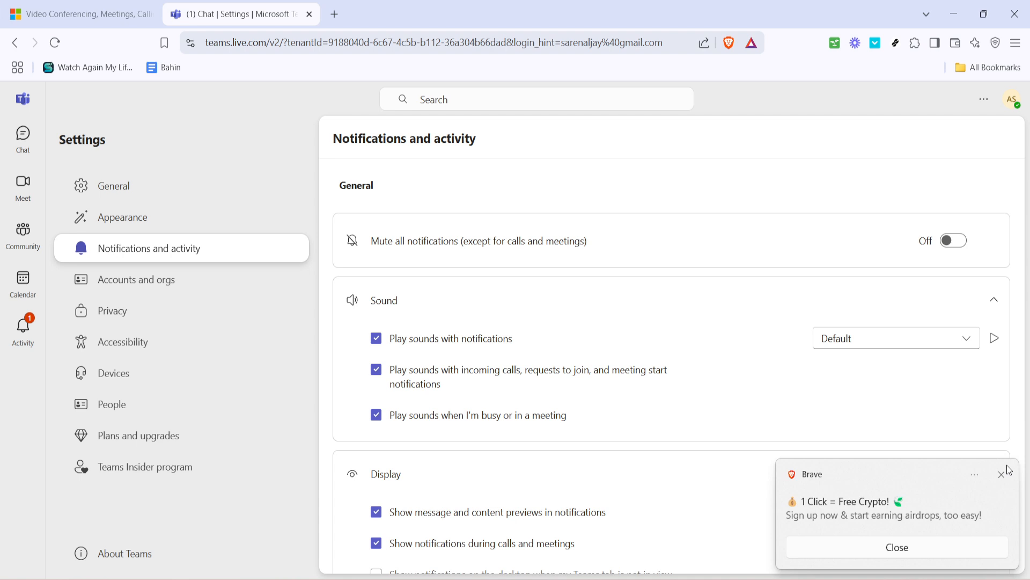
left_click(1002, 474)
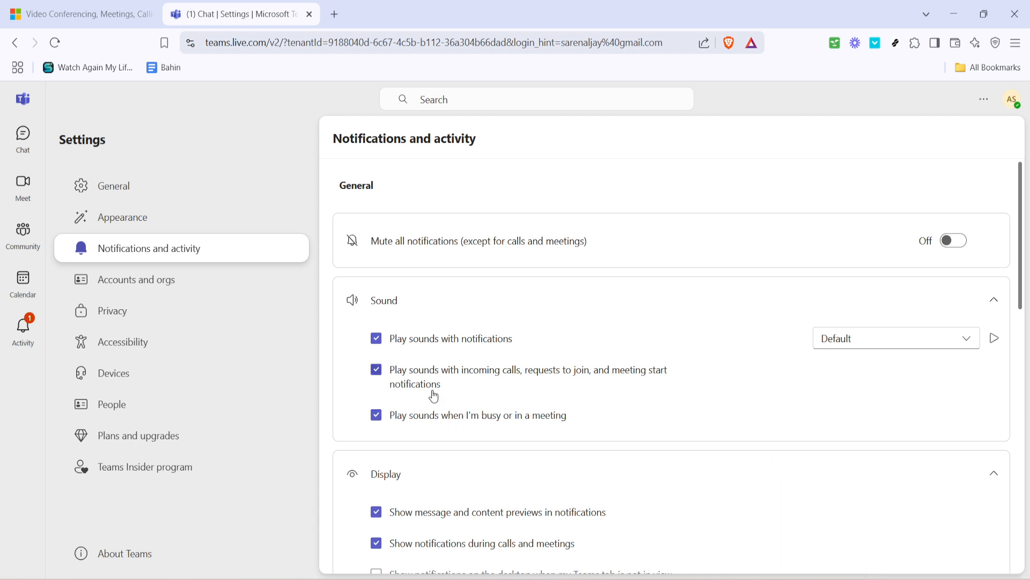